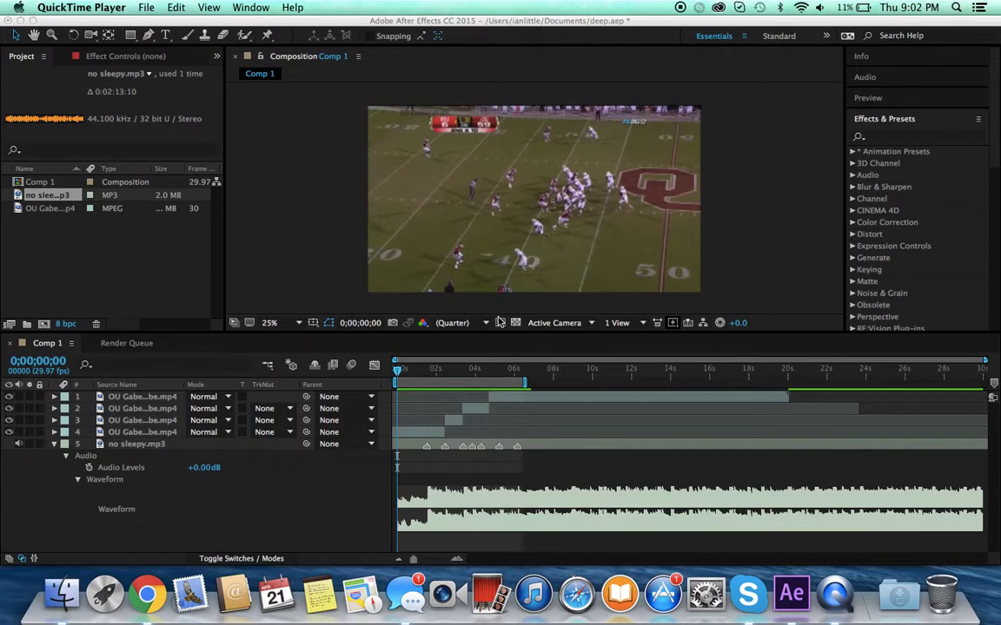
left_click(259, 132)
left_click(476, 172)
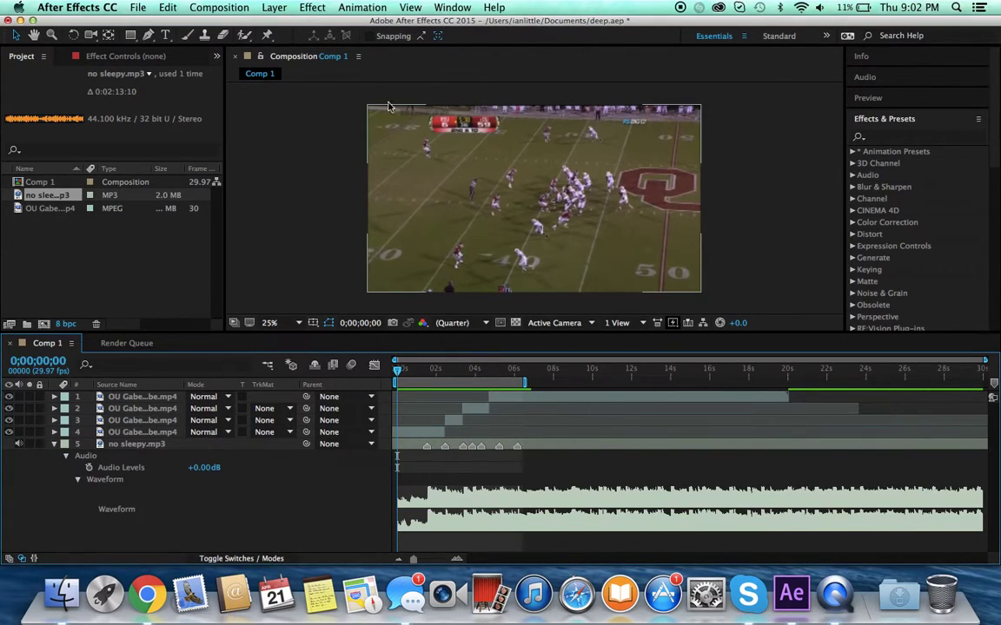
scroll(379, 288, "down", 6)
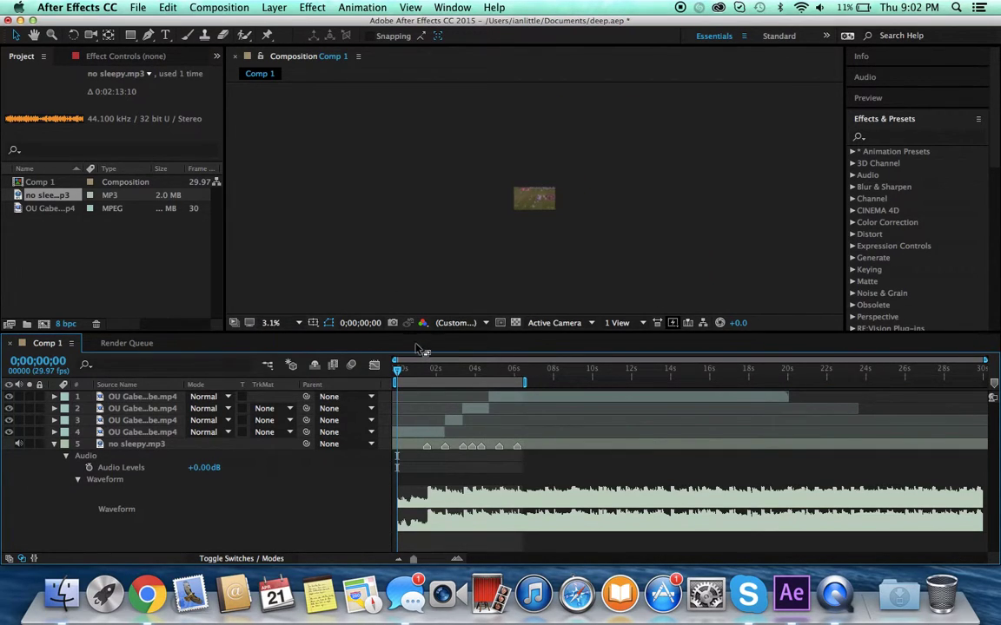
scroll(388, 295, "up", 6)
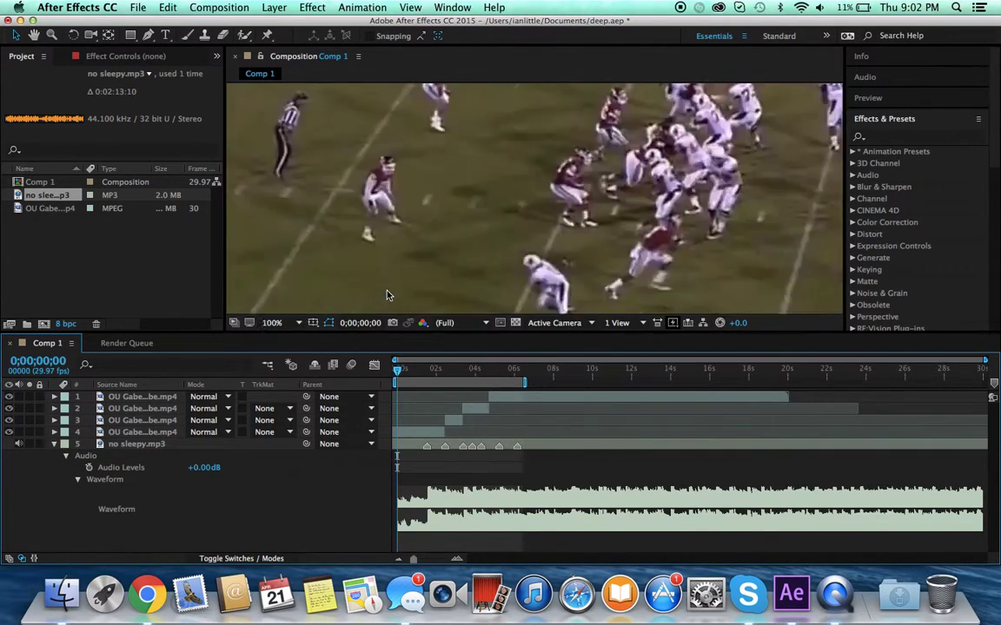
scroll(387, 296, "up", 2)
scroll(388, 296, "down", 4)
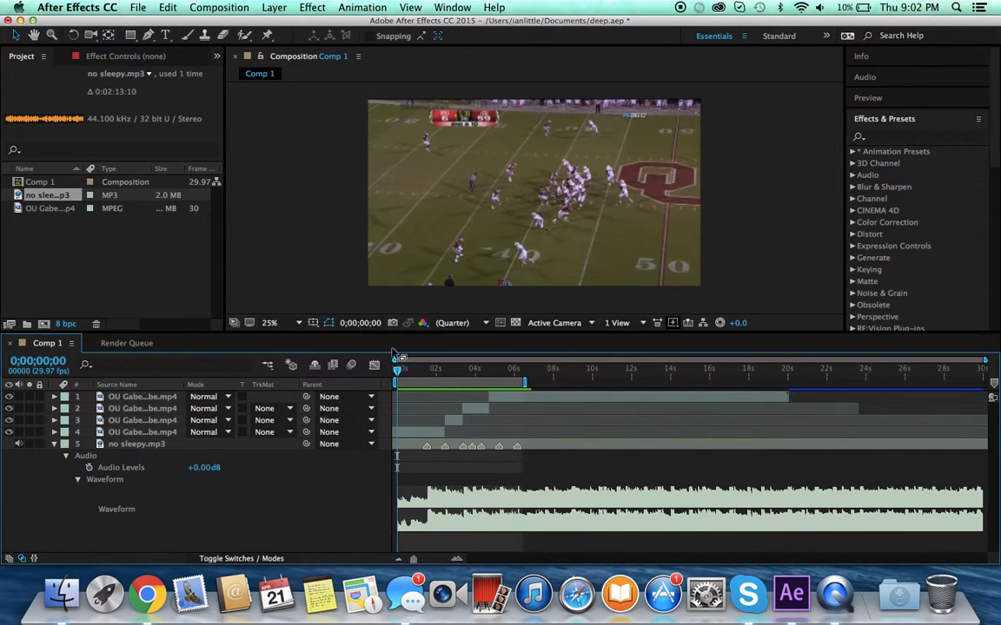
Step: Create a black solid layer at the composition size of 1920 × 1080 px
left_click(273, 7)
mouse_move(304, 24)
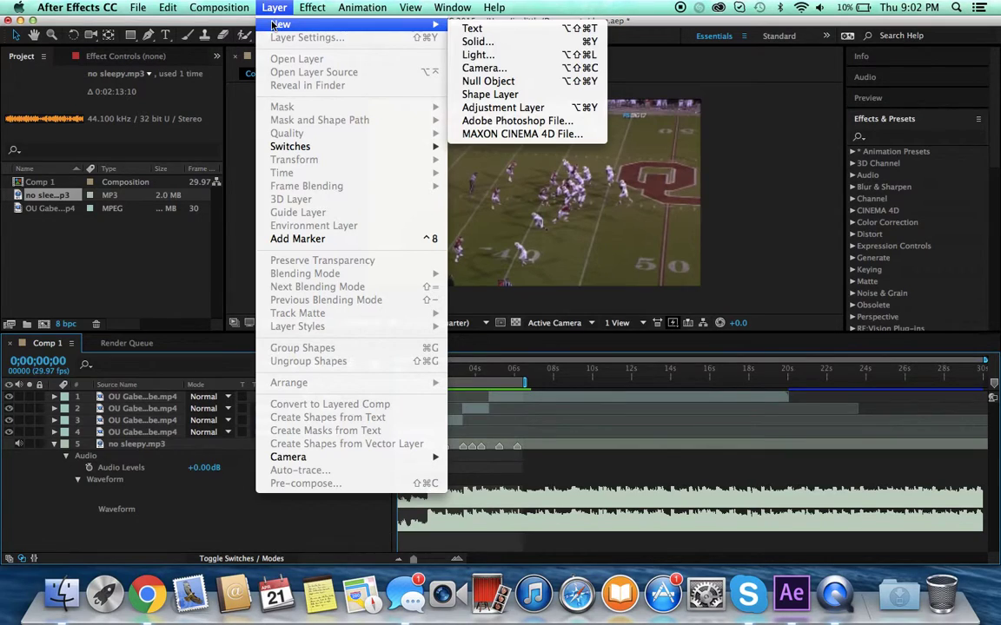
left_click(472, 43)
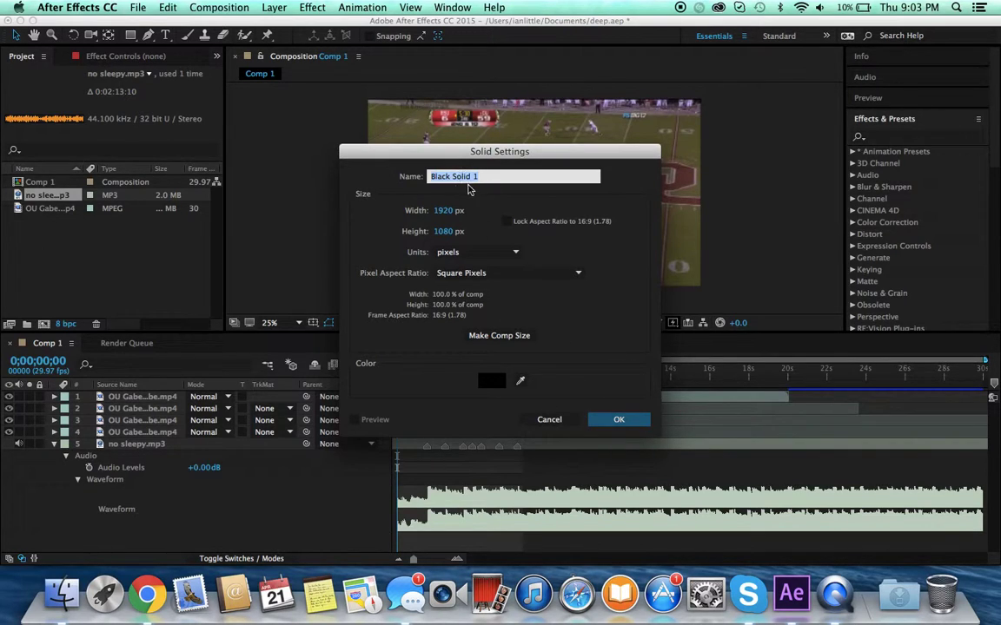
left_click(604, 420)
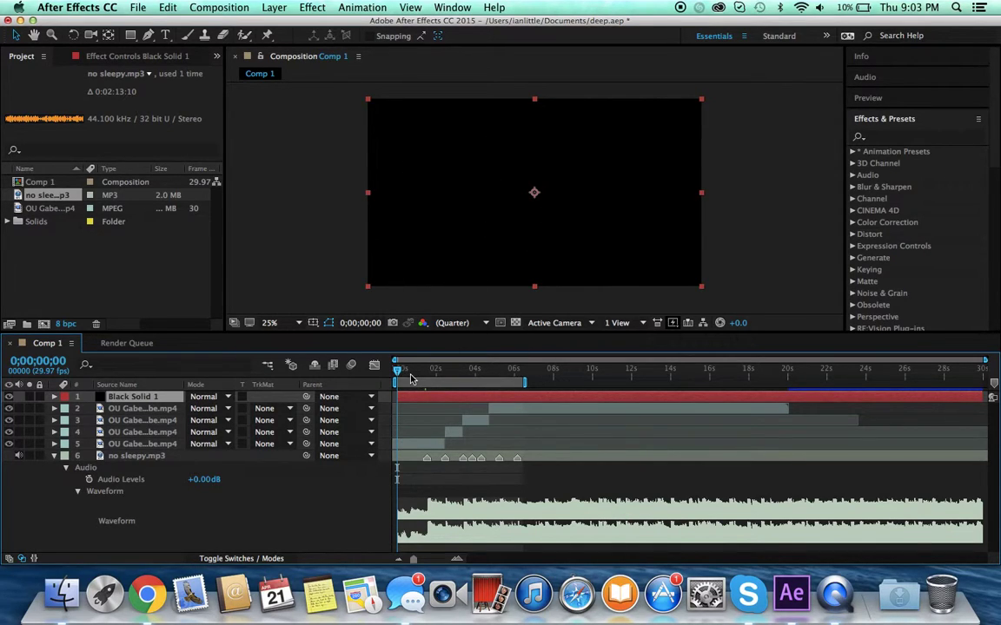
Step: Find the CC Jaws transition effect and apply it to the black solid
left_click_drag(408, 372, 318, 356)
left_click(899, 139)
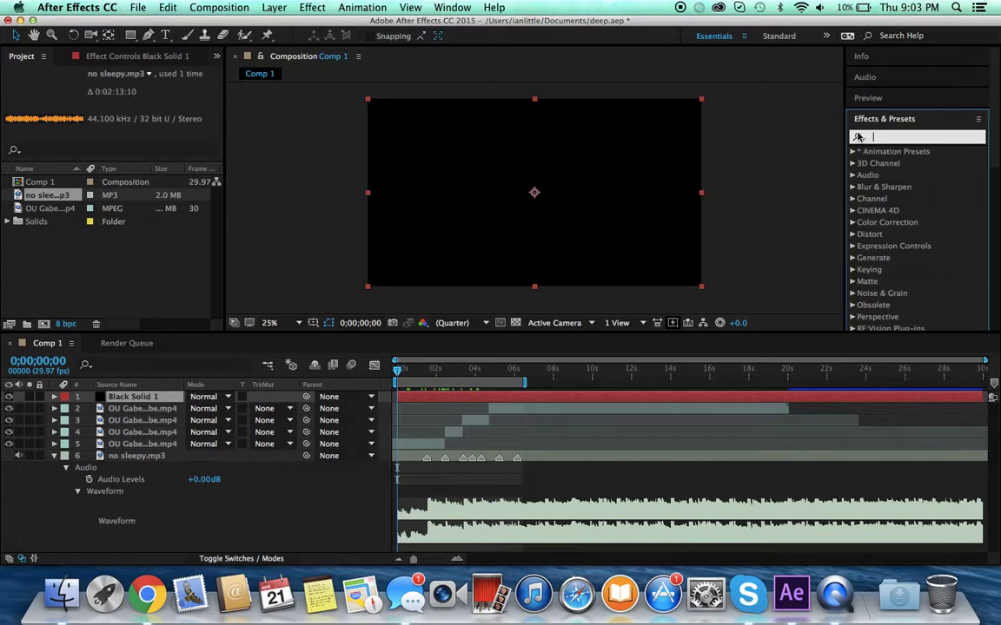
type("jaws")
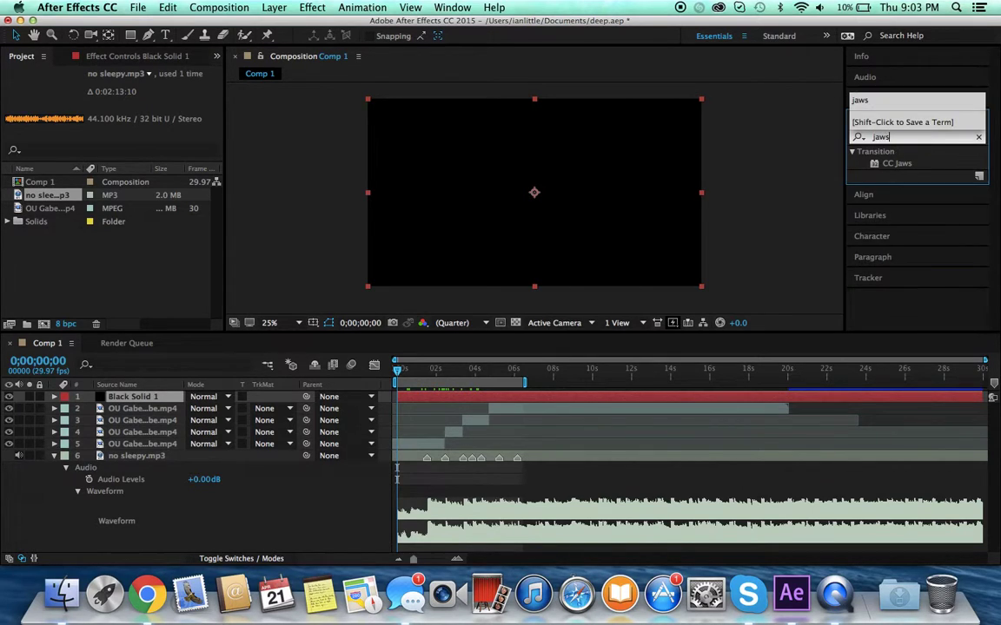
left_click(885, 174)
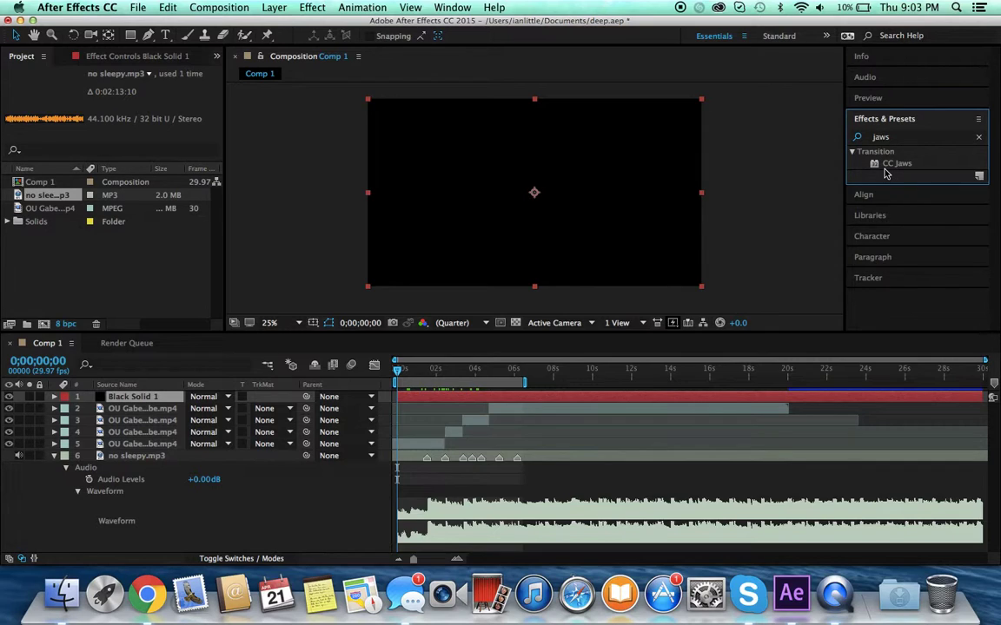
double_click(876, 165)
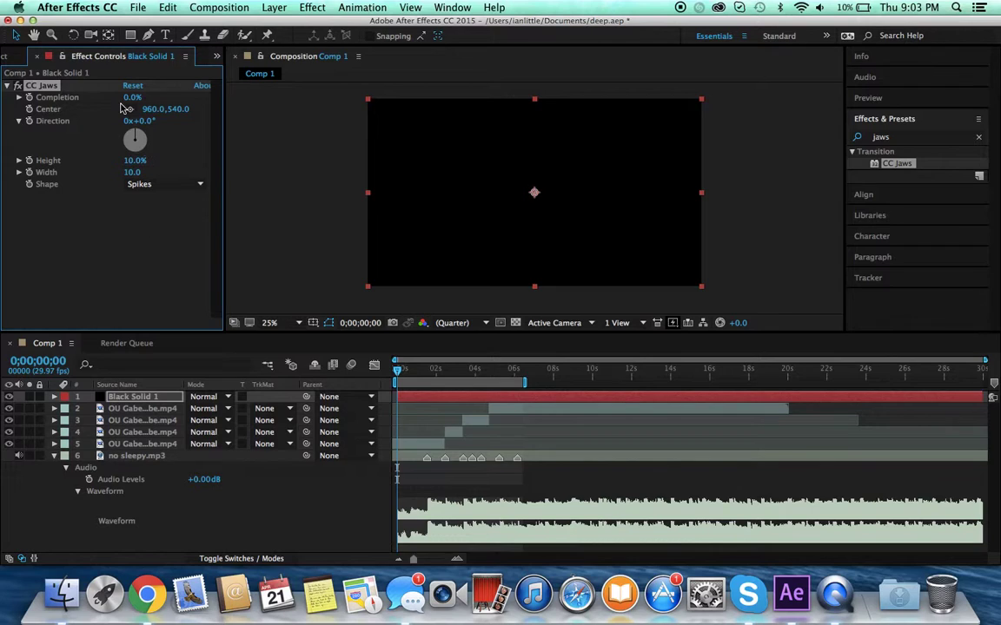
Step: Set the CC Jaws Height to 0% and Completion to 100% on the black solid
left_click_drag(132, 97, 48, 126)
left_click(136, 162)
type("0")
key("Return")
left_click_drag(126, 97, 221, 91)
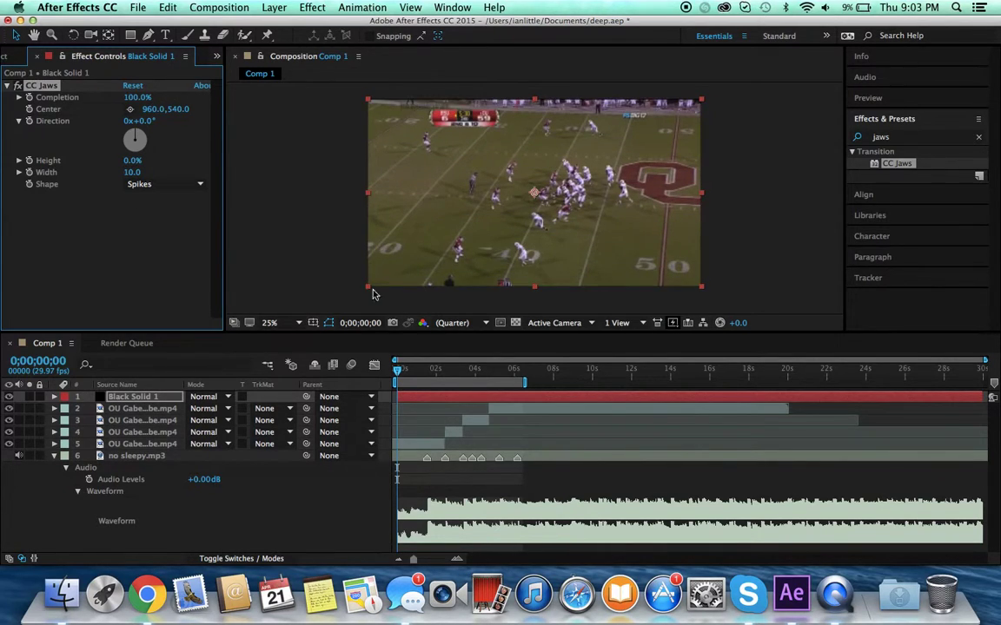
Step: Add a first CC Jaws Completion keyframe of 100% at 0;00;01;11, just before the first audio marker
left_click_drag(397, 368, 428, 372)
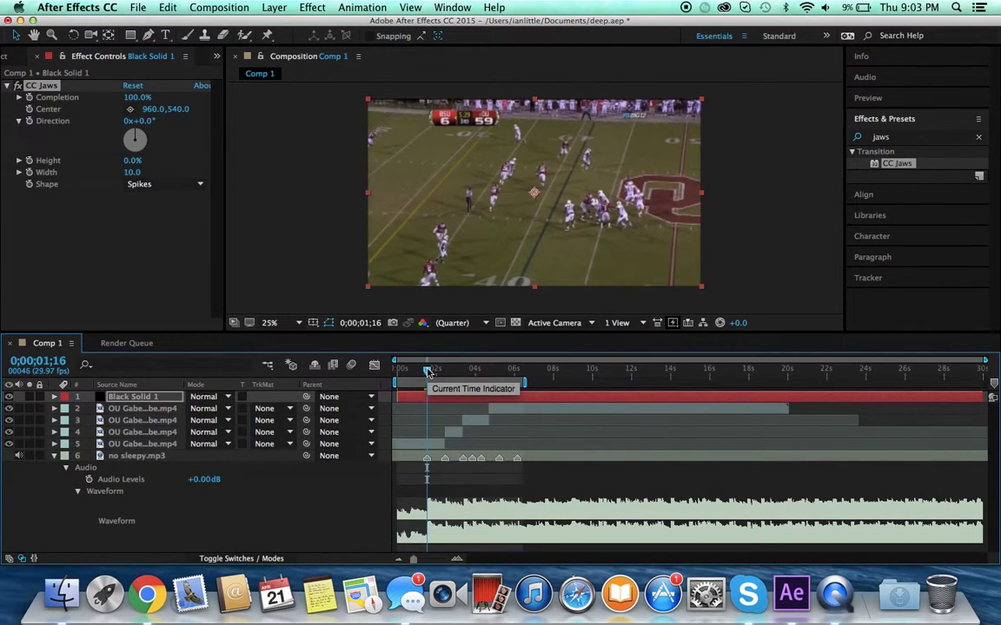
left_click_drag(428, 372, 423, 371)
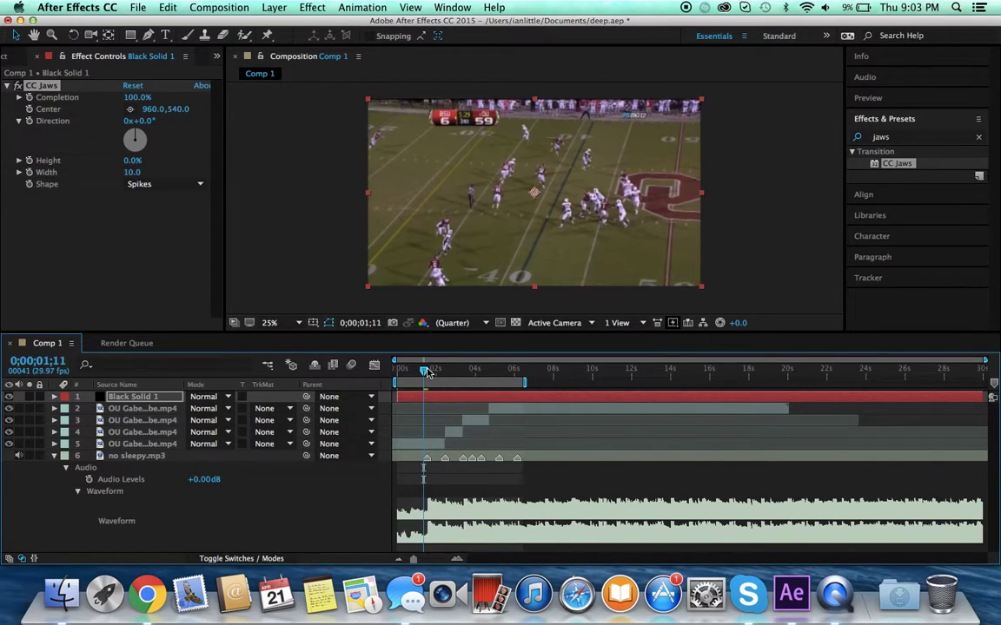
left_click(29, 98)
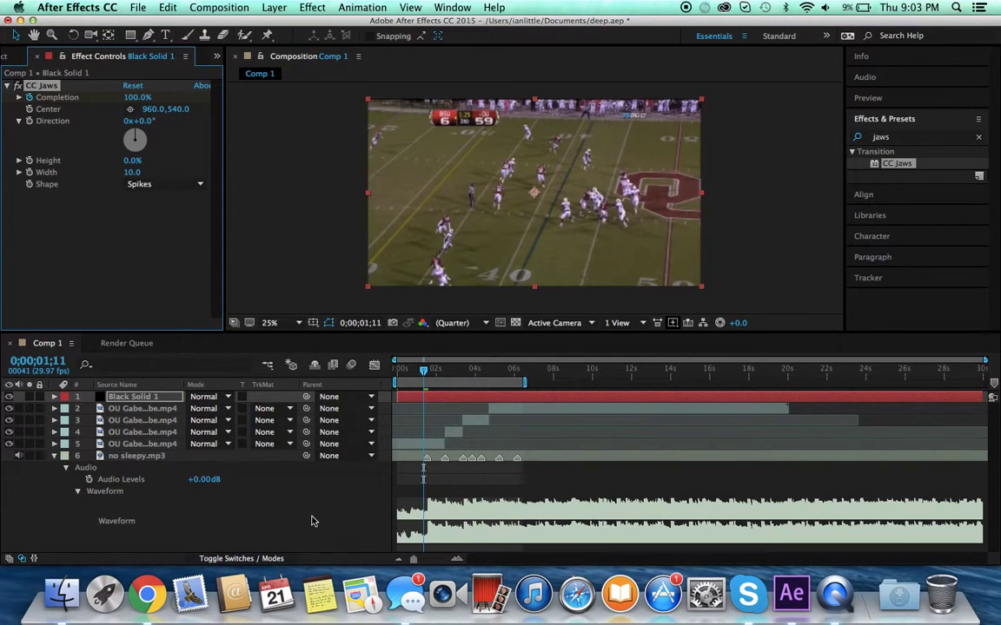
Step: Go five frames forward to 0;00;01;16 and set the CC Jaws Completion to 85%
key("Page_Down")
key("Page_Down")
key("Page_Down")
key("Page_Down")
key("Page_Down")
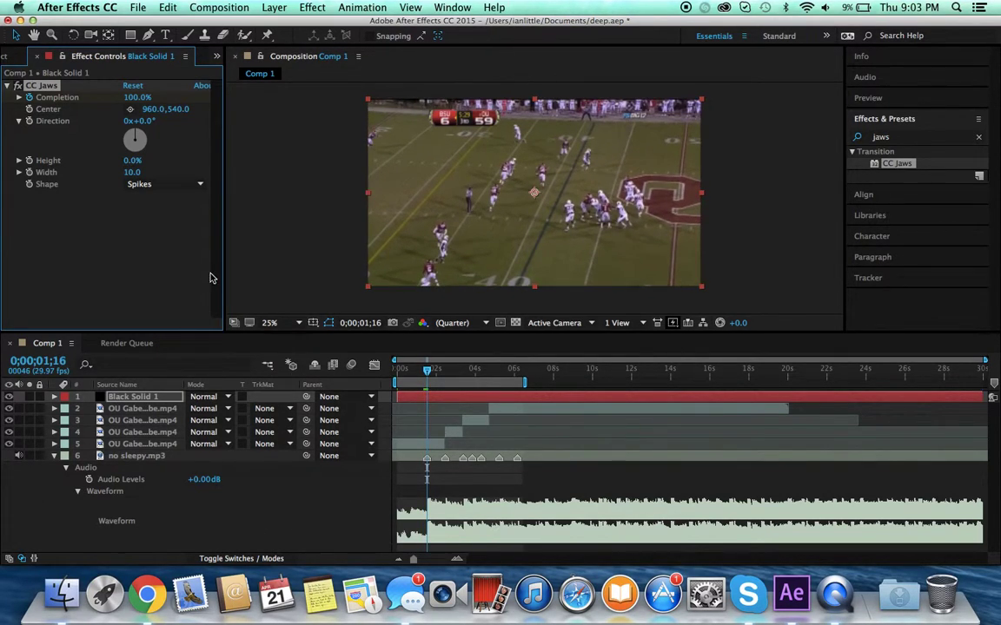
left_click_drag(122, 98, 129, 97)
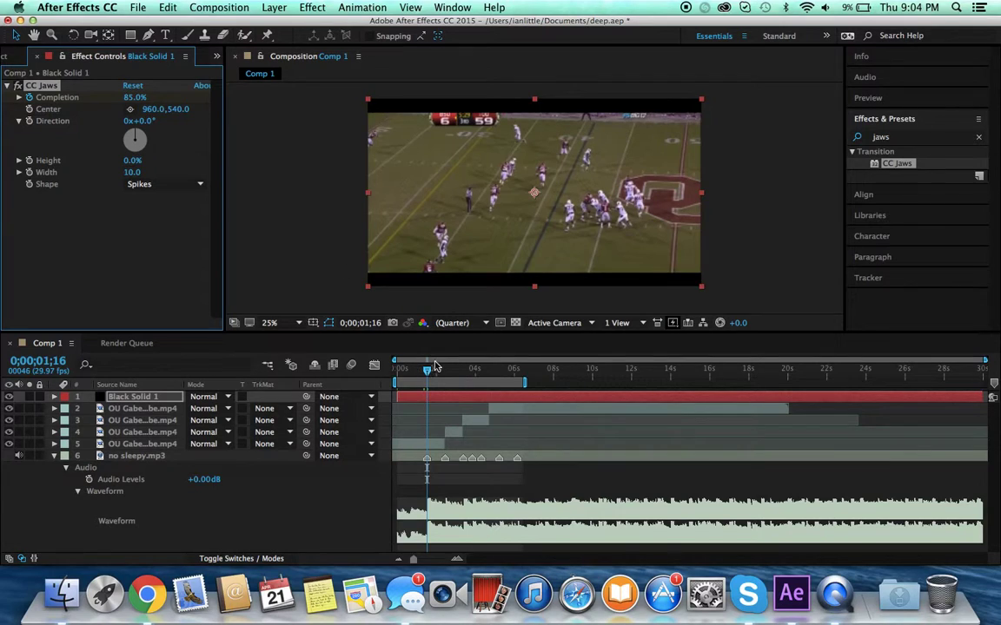
Step: Set the CC Jaws Completion back to 100% at 0;00;02;28
left_click(454, 369)
left_click(132, 98)
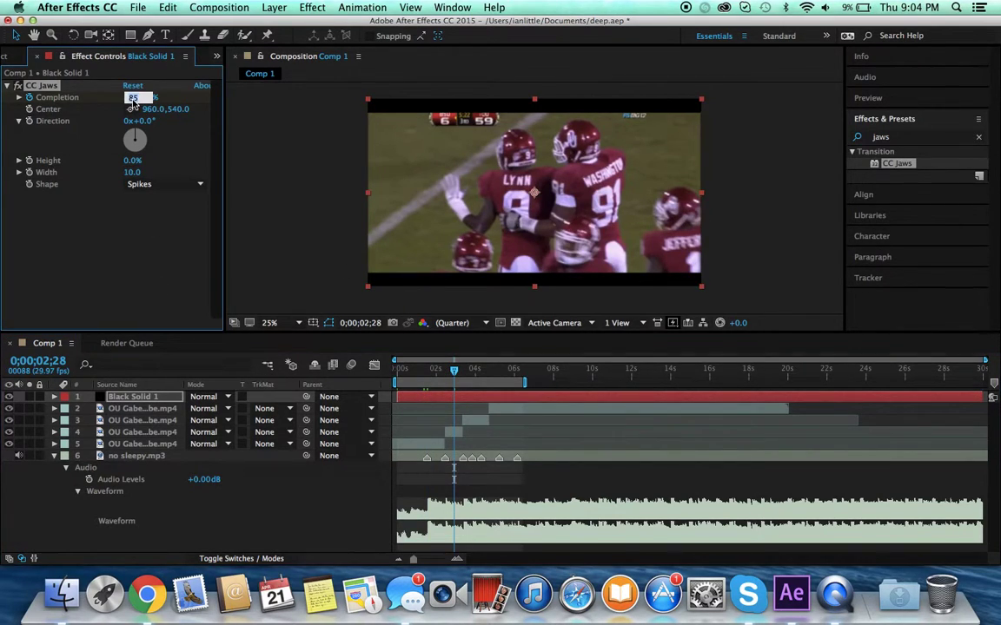
type("100")
key("Return")
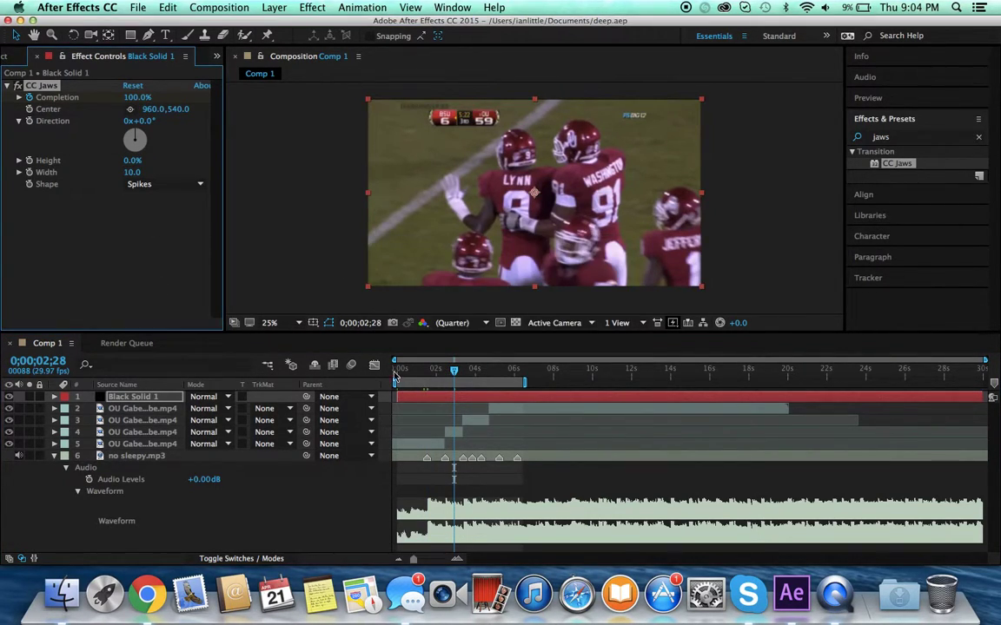
Step: Play the composition from the start to check how the black bars animate
key("Home")
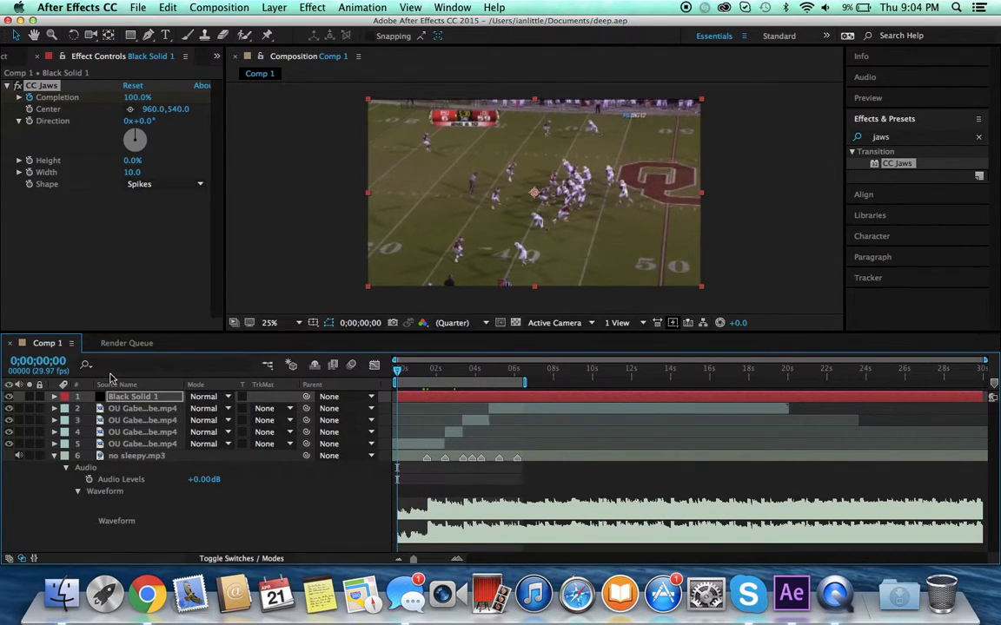
key("space")
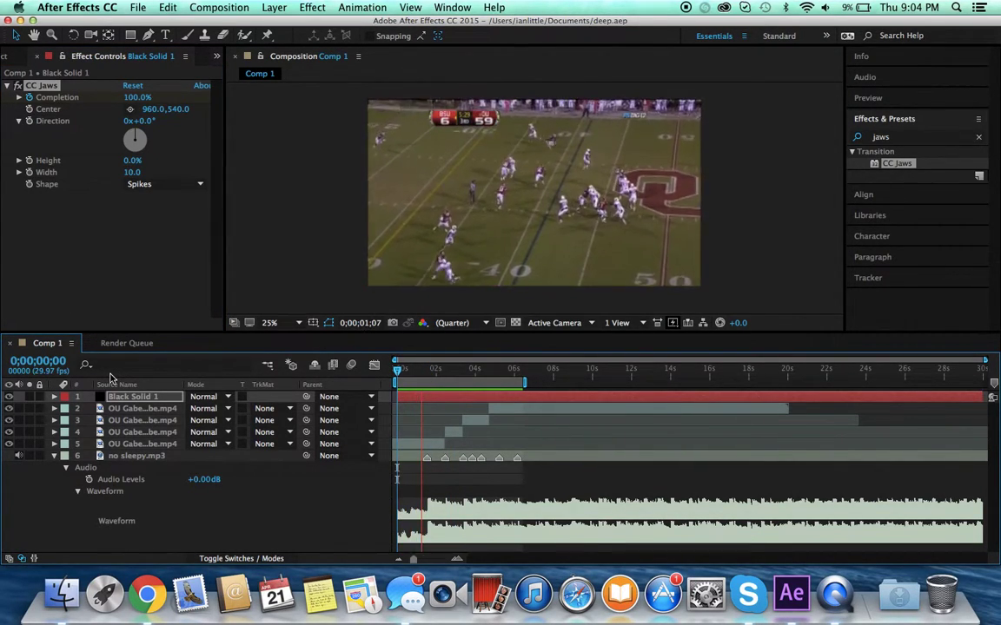
key("space")
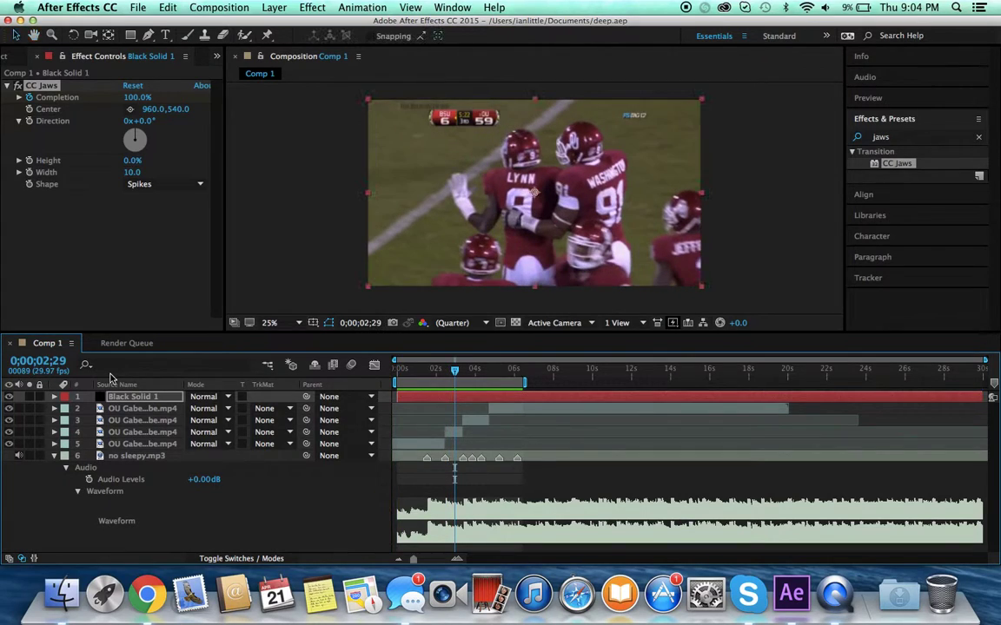
Step: Undo the last Completion changes and set Completion to 100% at 0;00;01;27 instead
key("super+z")
key("super+z")
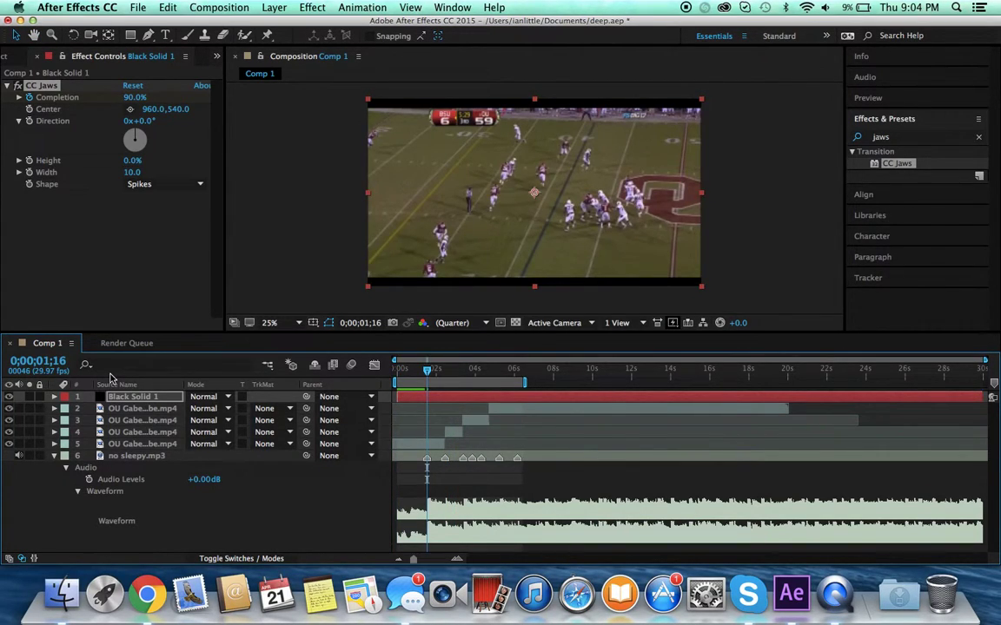
left_click(434, 373)
left_click_drag(134, 98, 310, 108)
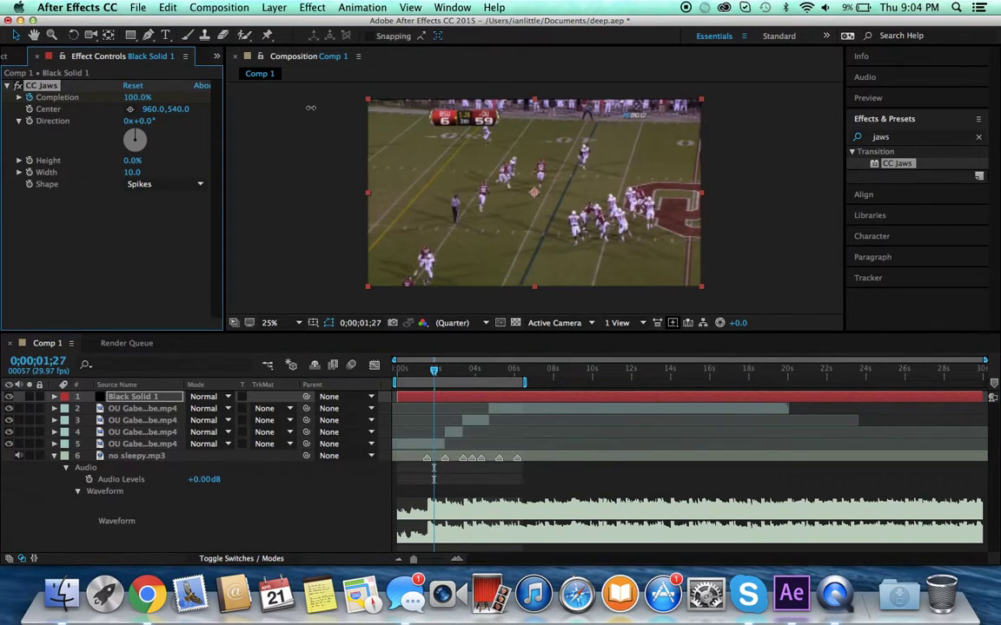
Step: Return to the black solid at 0;00;01;16, set its CC Jaws Completion to 82% and save the project
left_click_drag(426, 373, 428, 374)
key("super+Down")
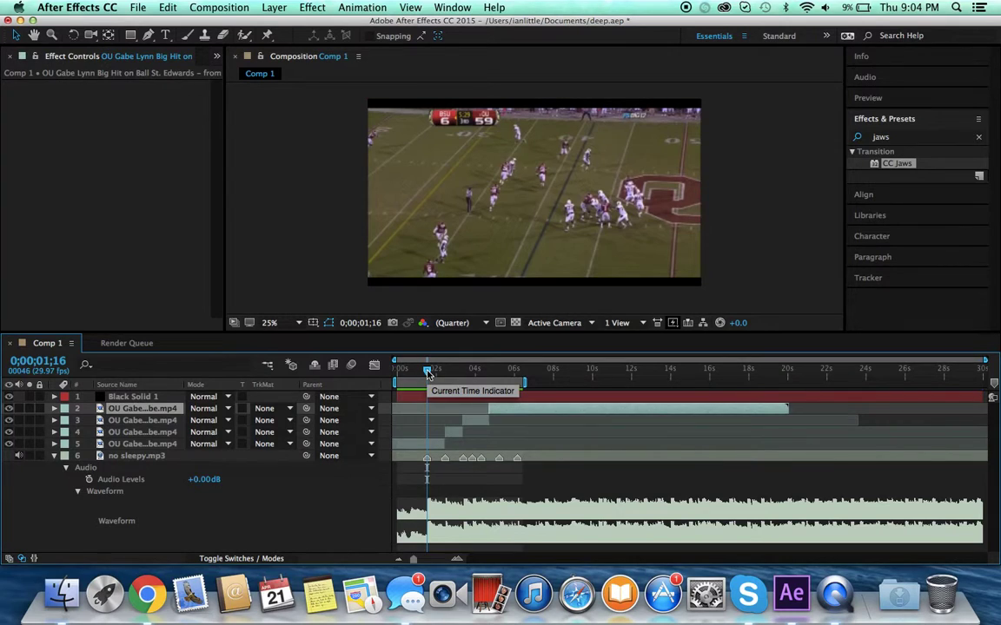
key("super+Down")
key("super+Down")
key("super+Up")
key("super+Up")
key("super+Up")
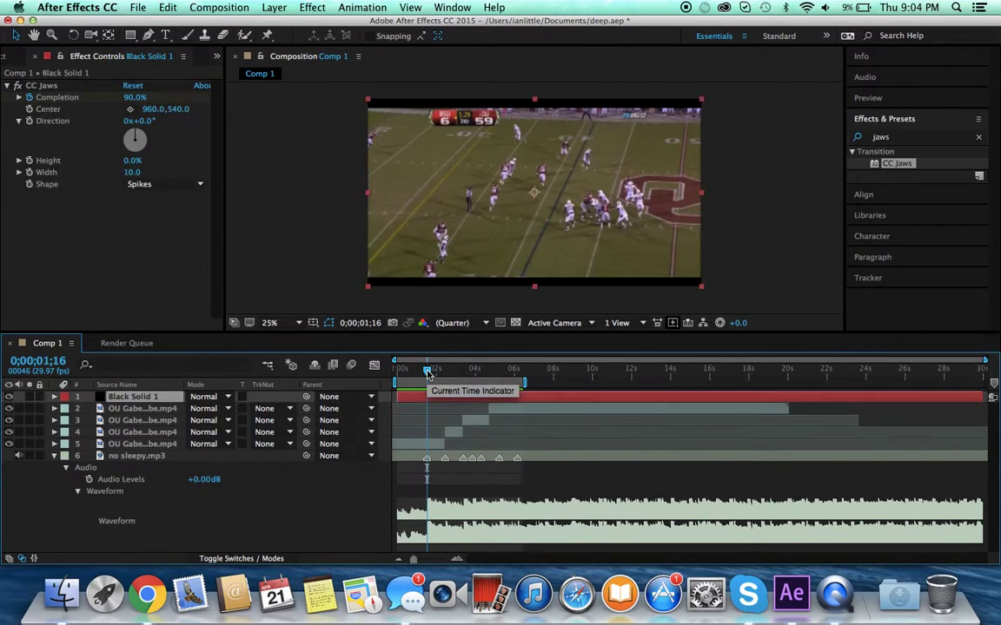
left_click_drag(133, 97, 128, 98)
key("super+s")
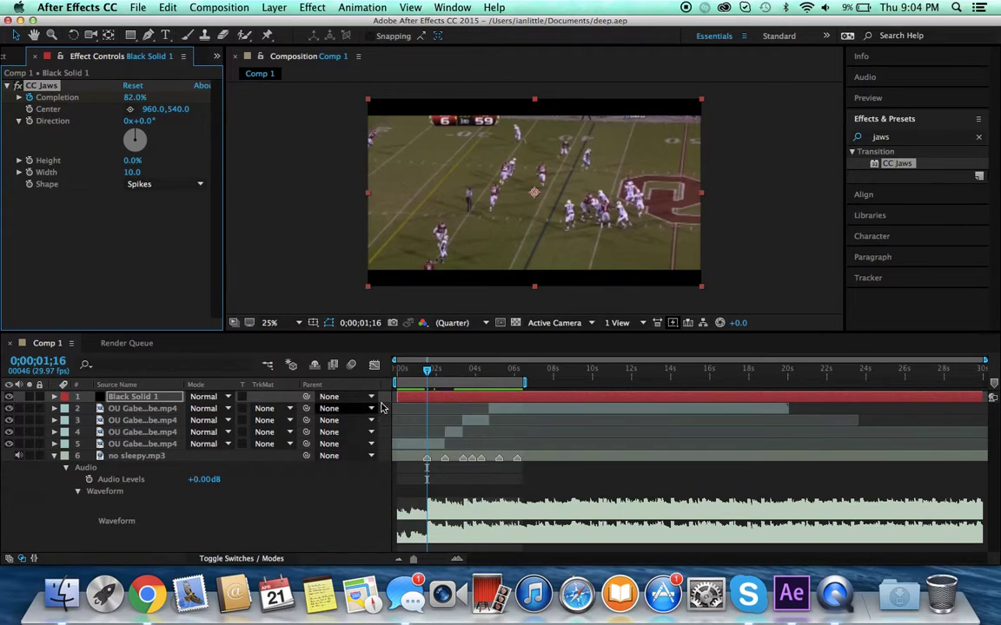
Step: Preview the revised letterbox bar animation from the beginning of the composition
left_click(131, 397)
key("Home")
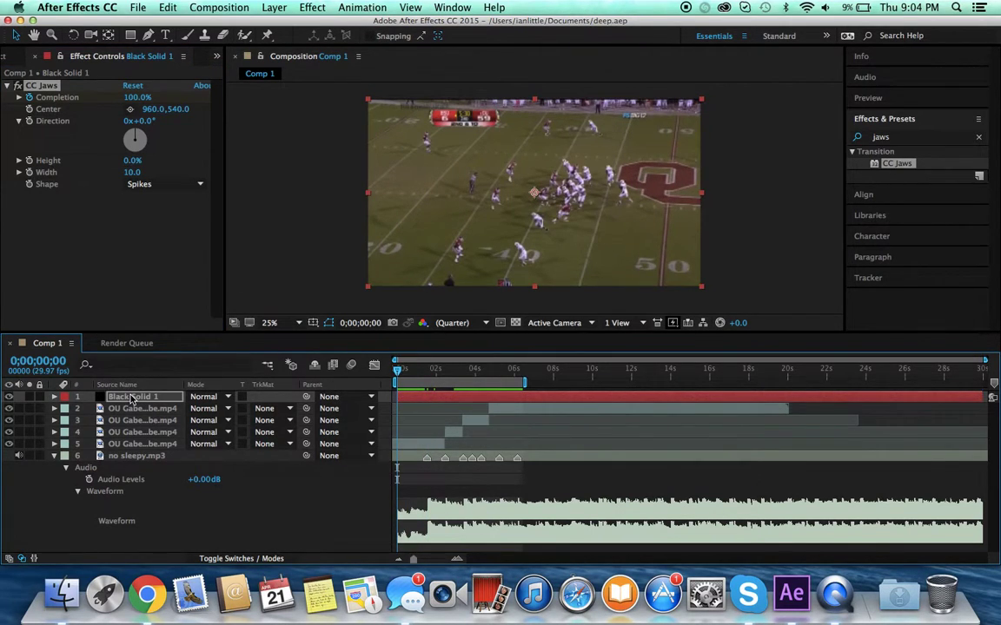
key("space")
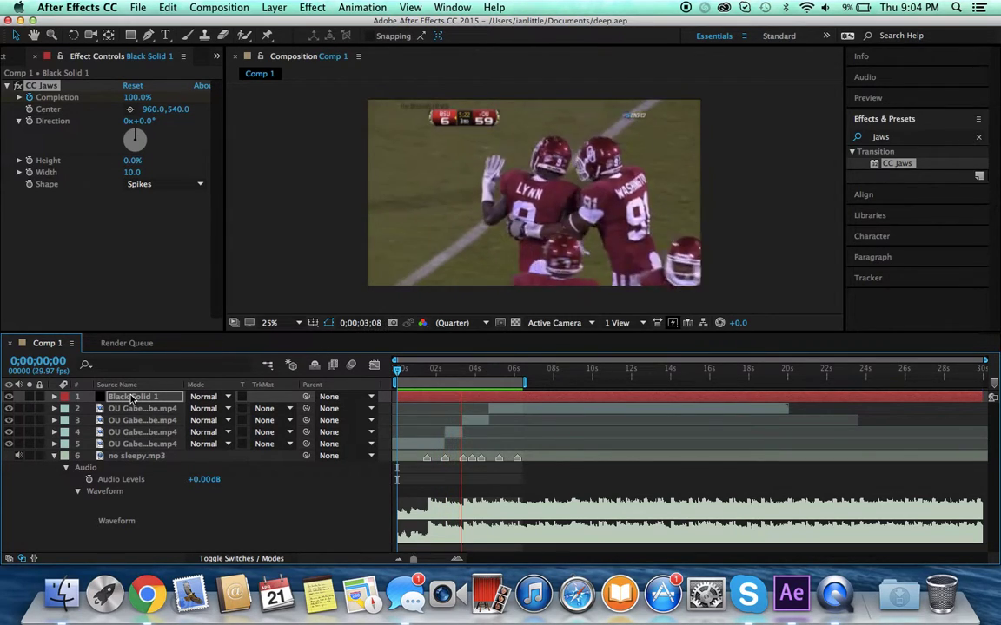
key("space")
key("Home")
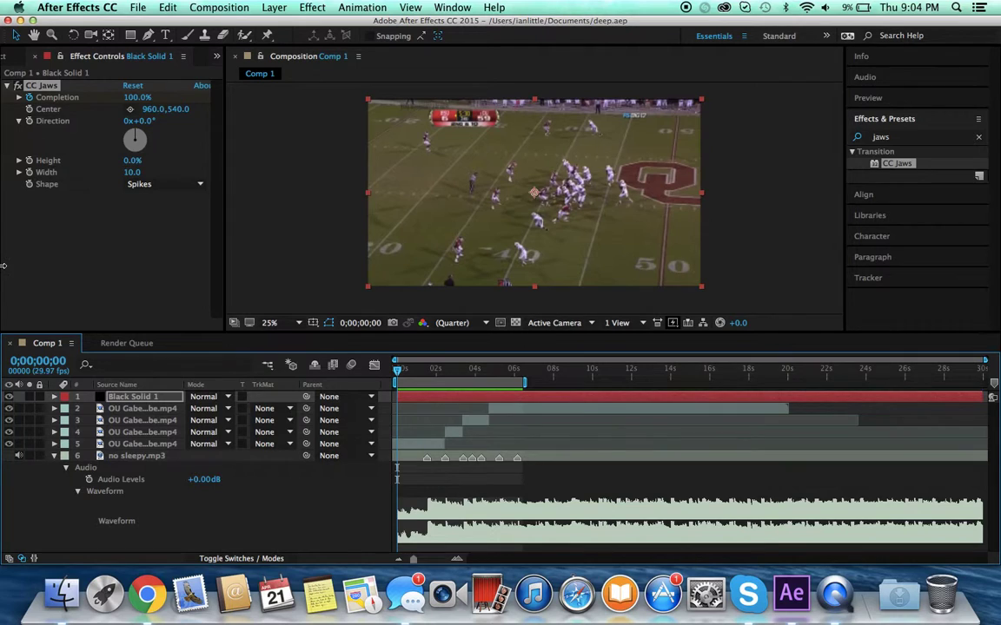
Step: Remove the Completion keyframes at the composition start, set a constant Completion of 89% and collapse the CC Jaws settings
left_click(425, 372)
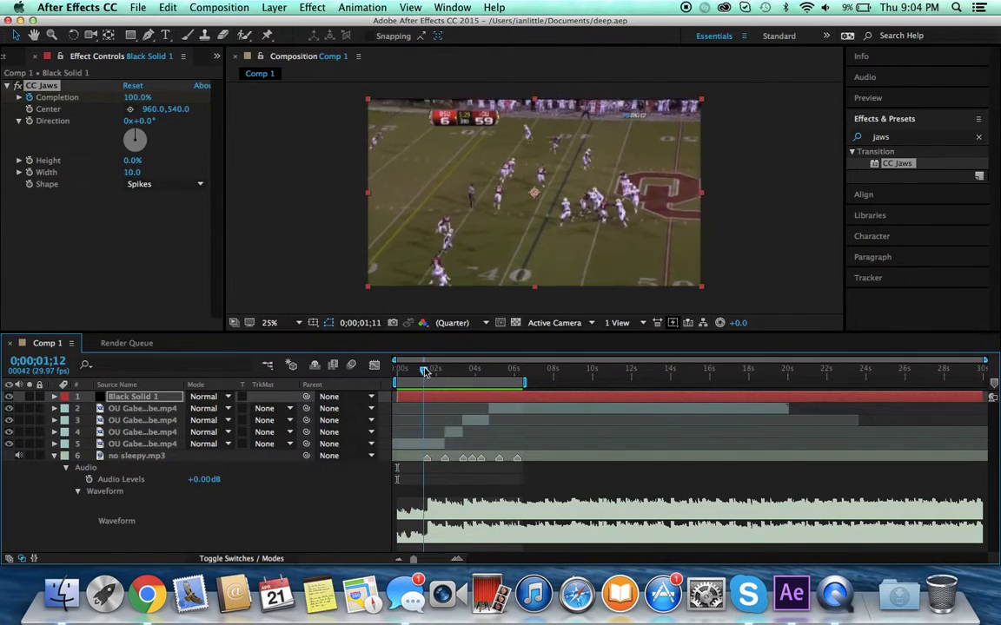
left_click_drag(425, 372, 301, 361)
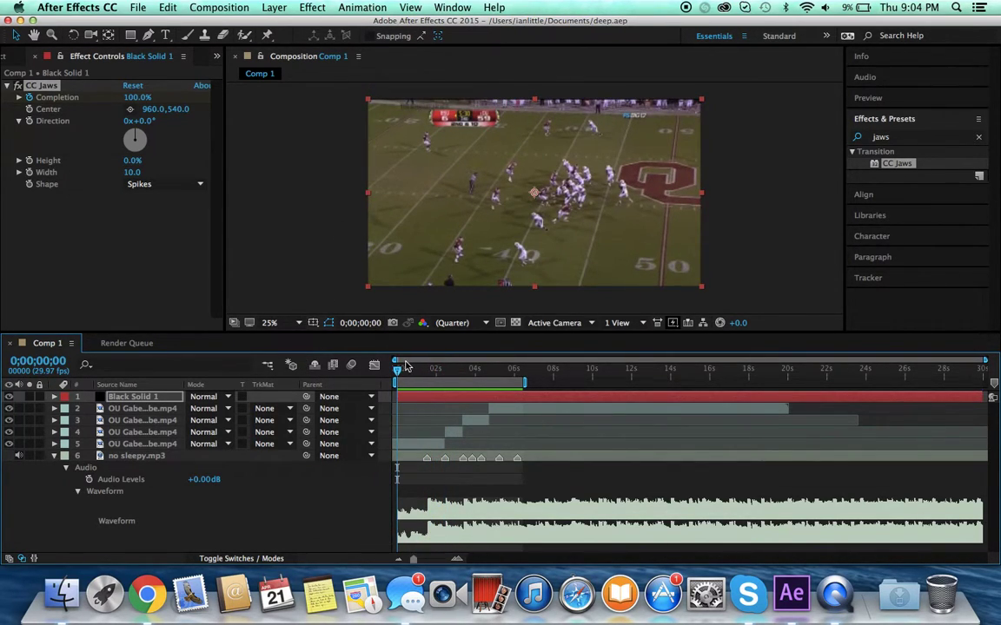
left_click(29, 98)
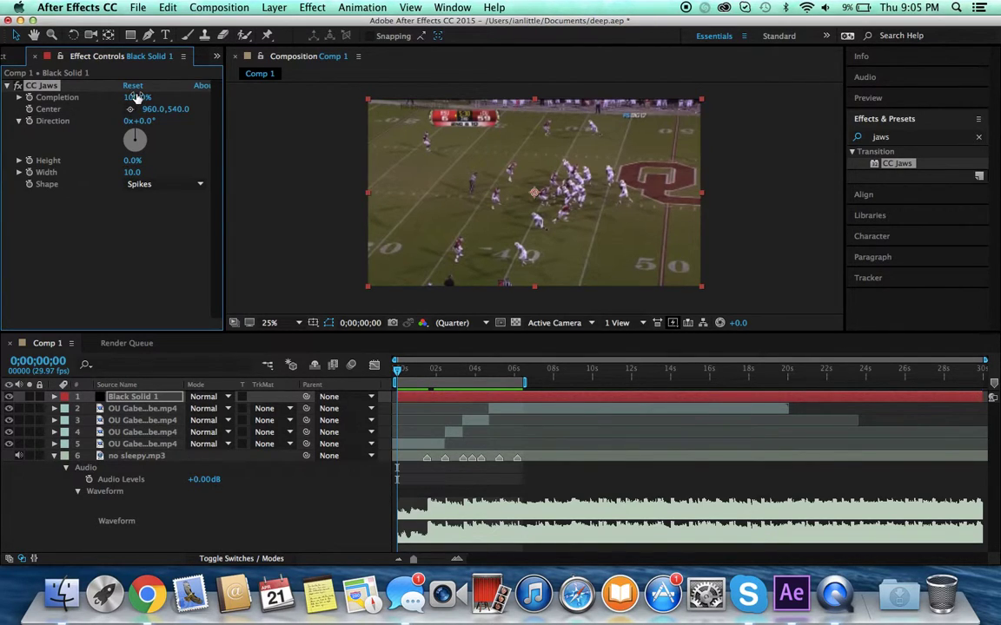
left_click_drag(136, 96, 123, 96)
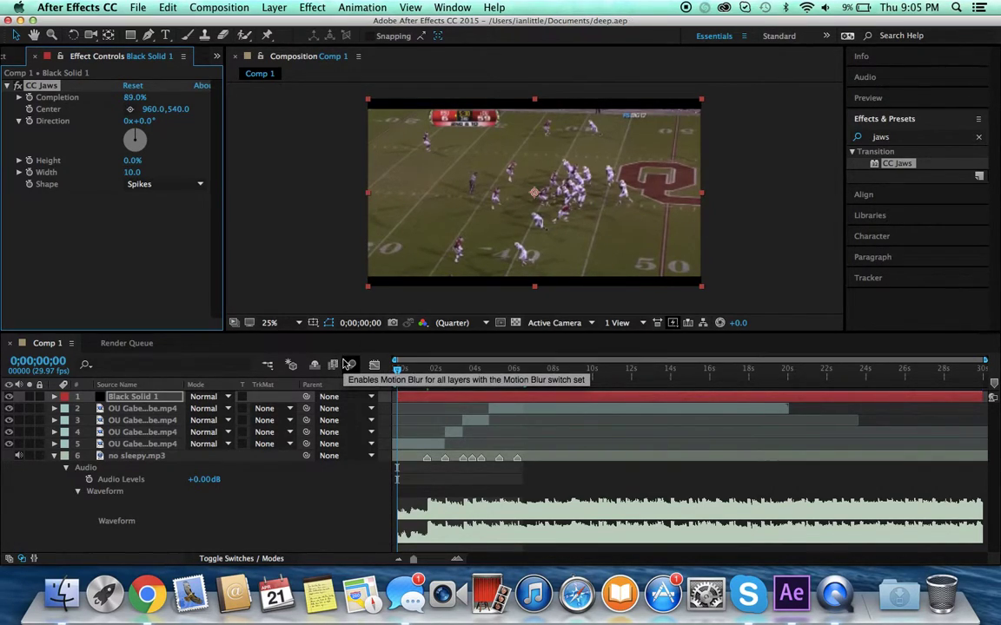
left_click(8, 86)
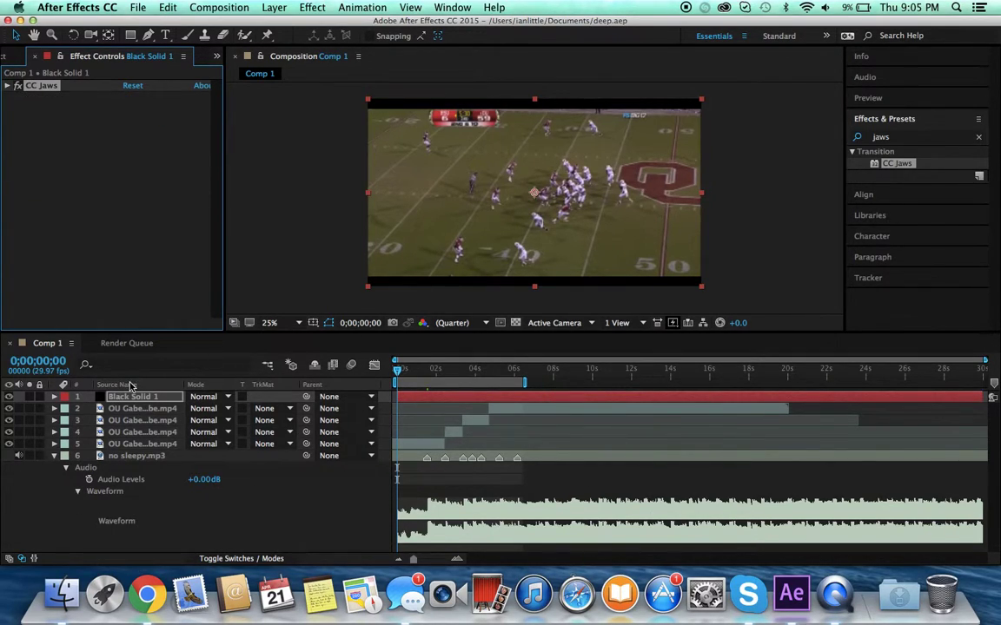